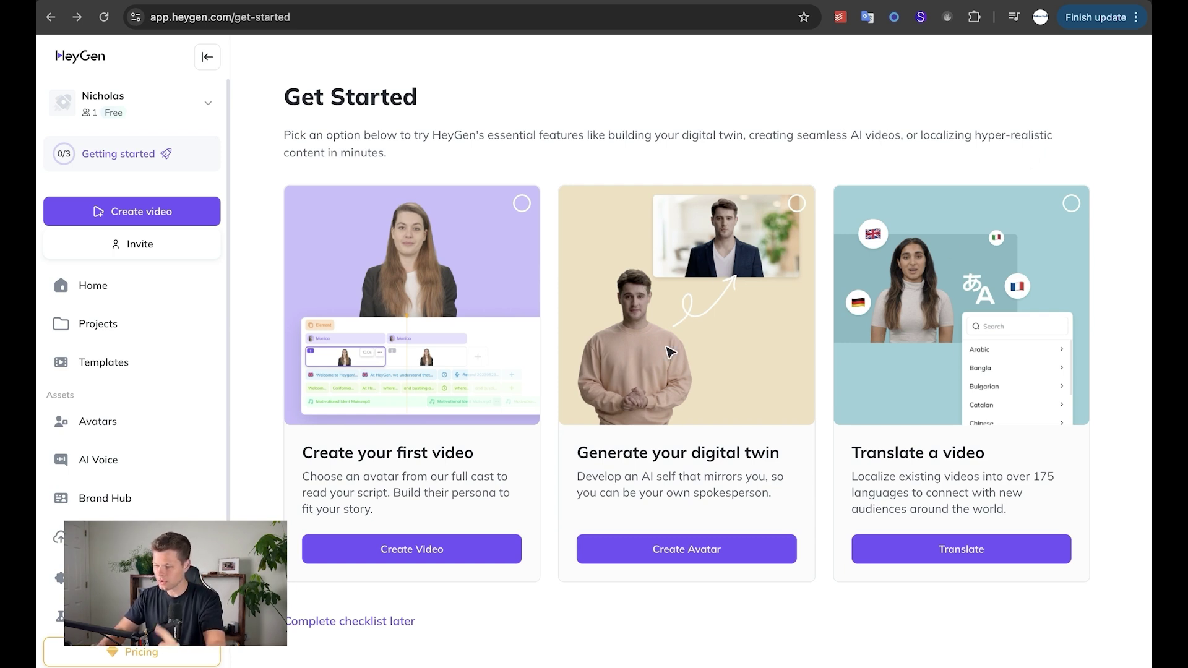
Start creating an avatar from the Generate your digital twin card on the Get Started page.
{"action": "left_click", "coordinate": [700, 558]}
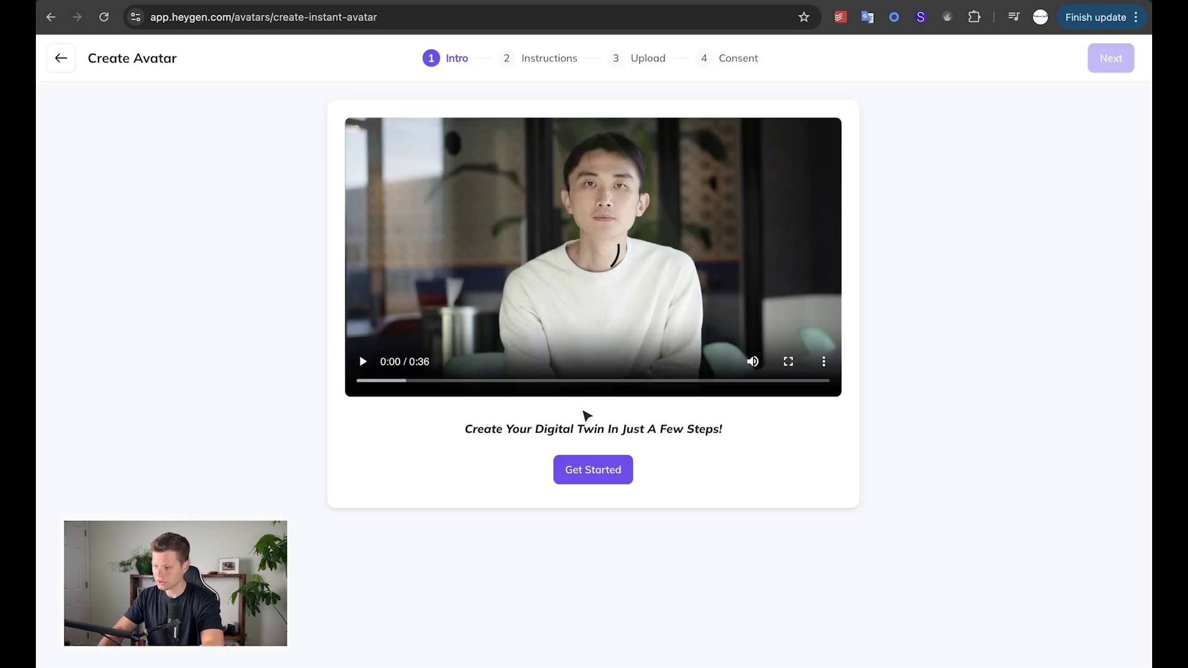
Pick the Still avatar style, view the text recording instructions, and reach the Upload Footage page.
{"action": "left_click", "coordinate": [605, 471]}
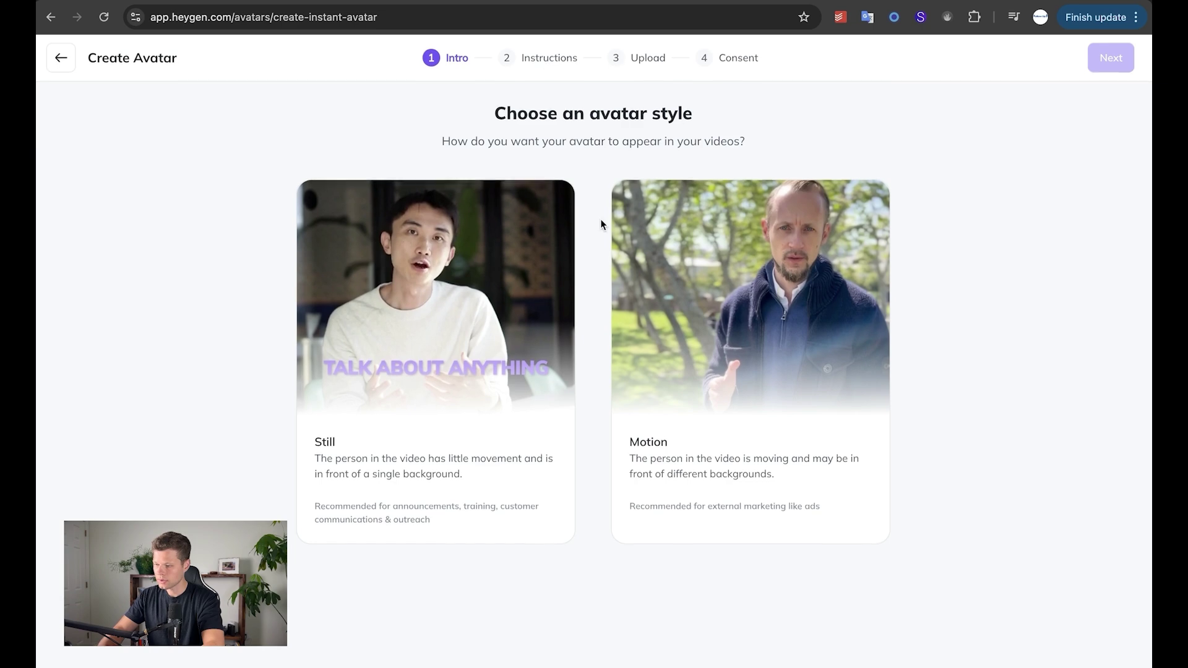
{"action": "left_click", "coordinate": [551, 213]}
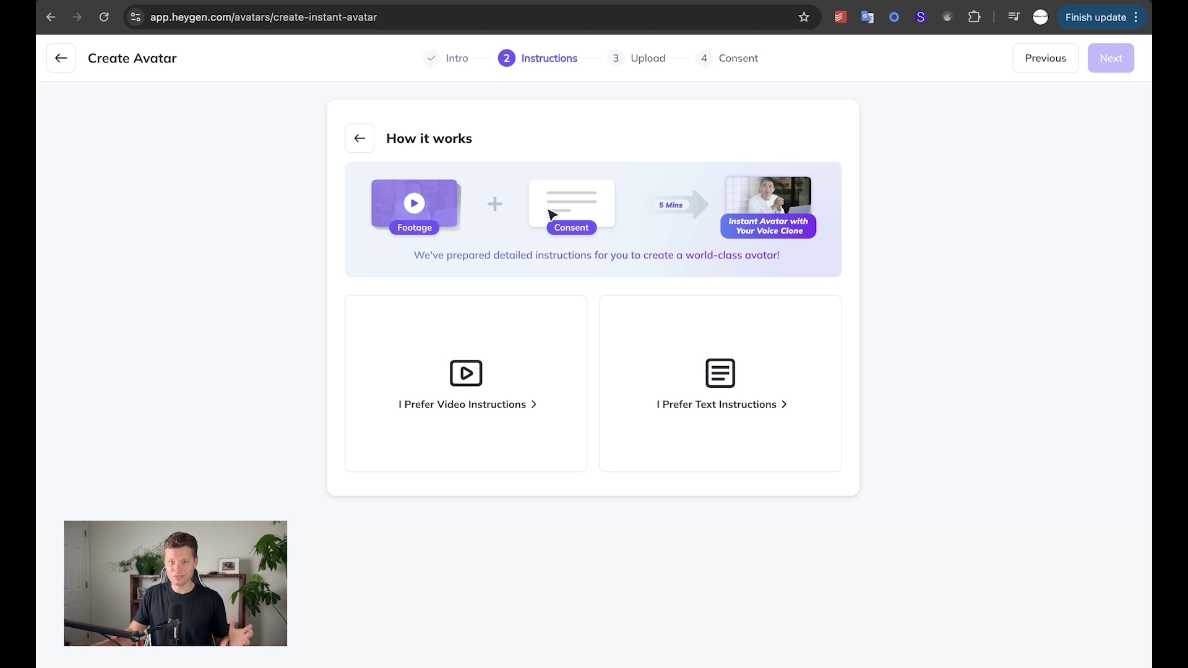
{"action": "left_click", "coordinate": [751, 396]}
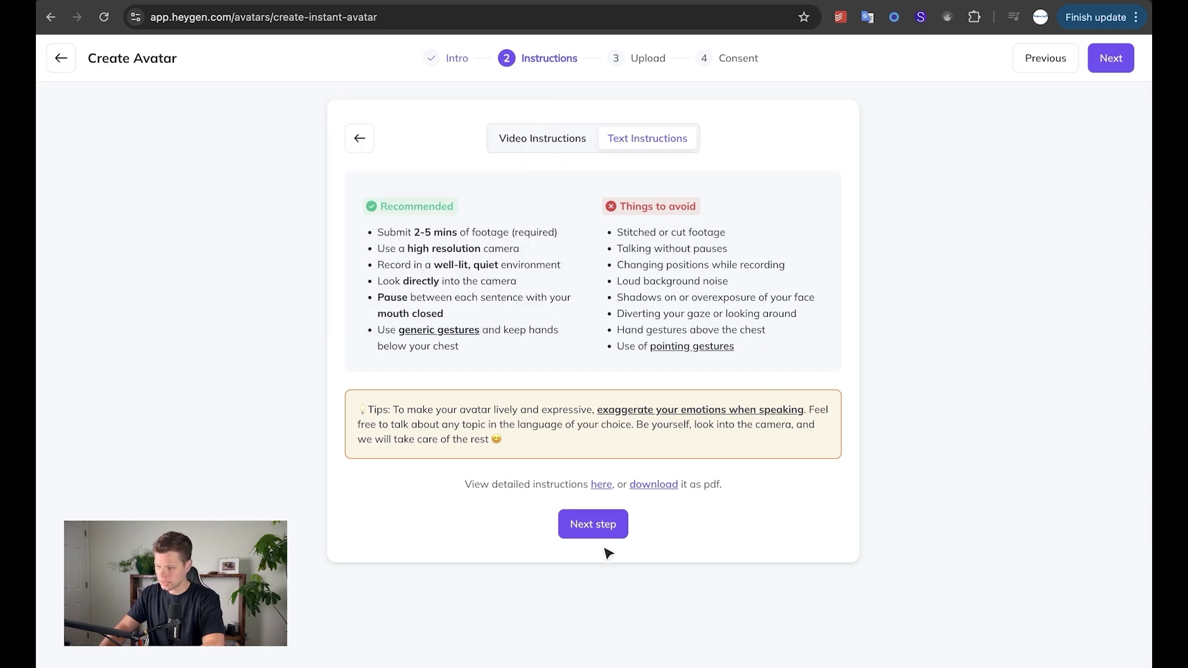
{"action": "left_click", "coordinate": [598, 527]}
{"action": "left_click", "coordinate": [473, 358]}
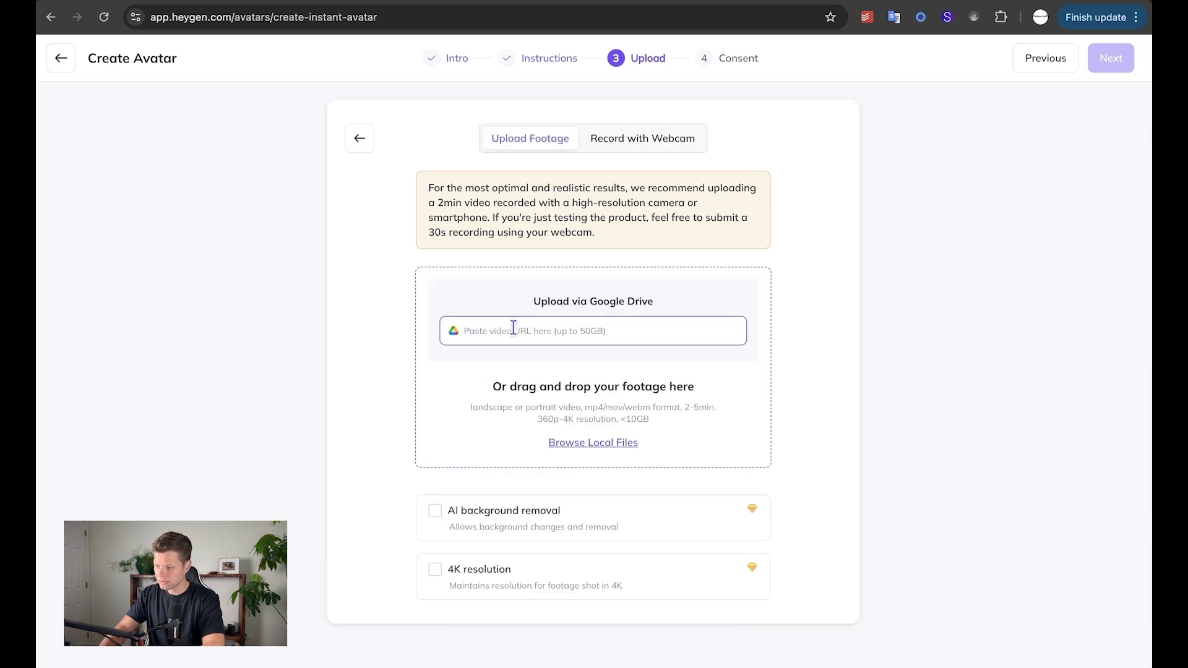
Upload the 2:18 footage video, tick all four footage requirements, and proceed to Consent.
{"action": "left_click", "coordinate": [583, 443]}
{"action": "left_click", "coordinate": [390, 431]}
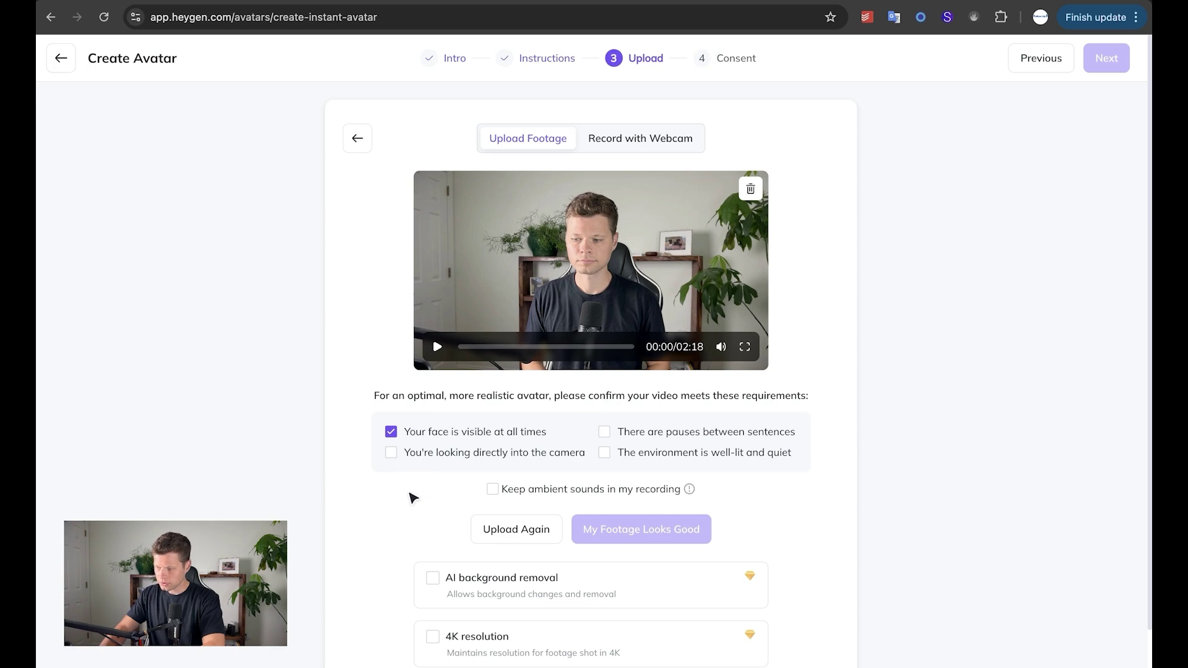
{"action": "left_click", "coordinate": [391, 453]}
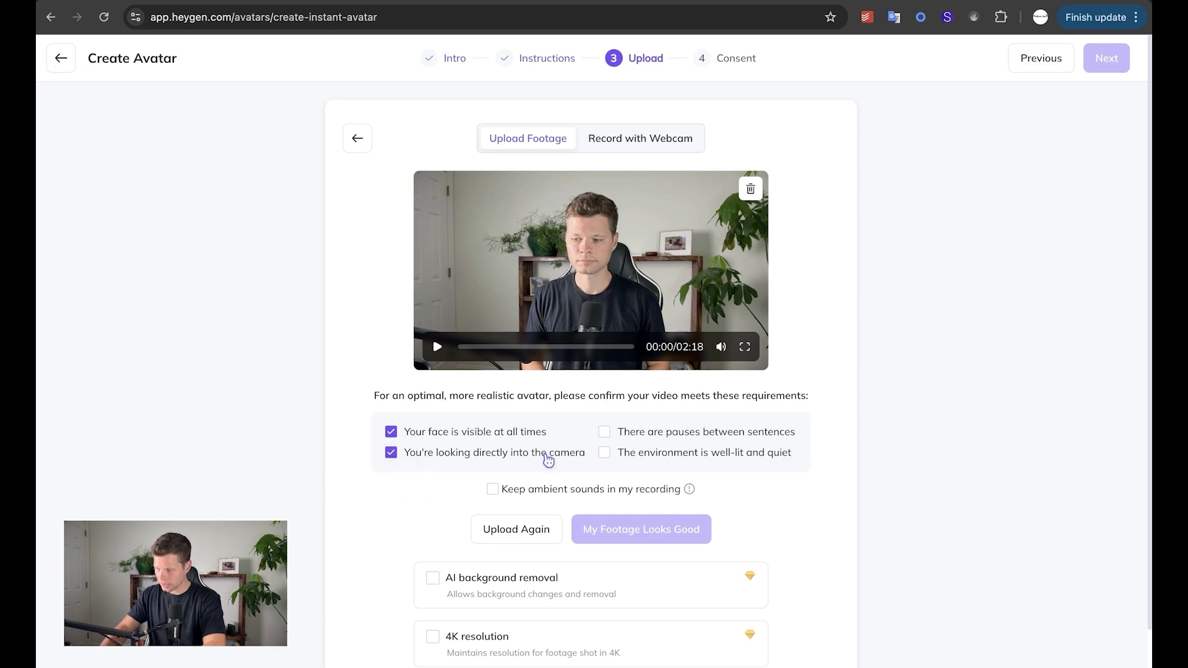
{"action": "left_click", "coordinate": [604, 432]}
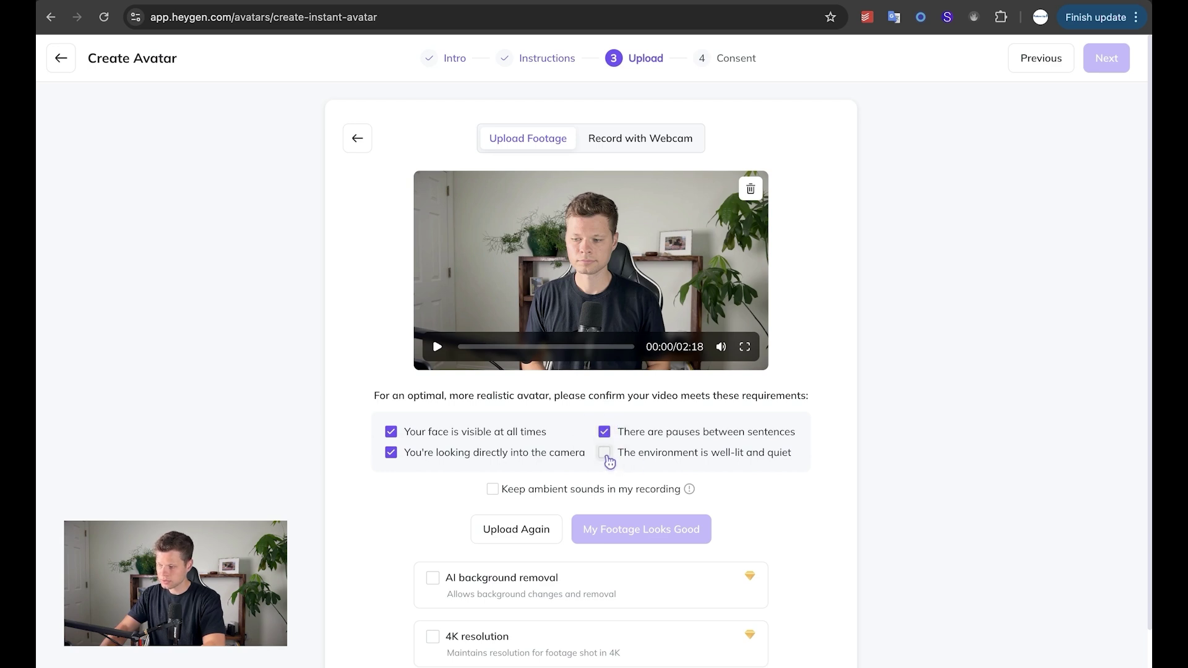
{"action": "left_click", "coordinate": [605, 455]}
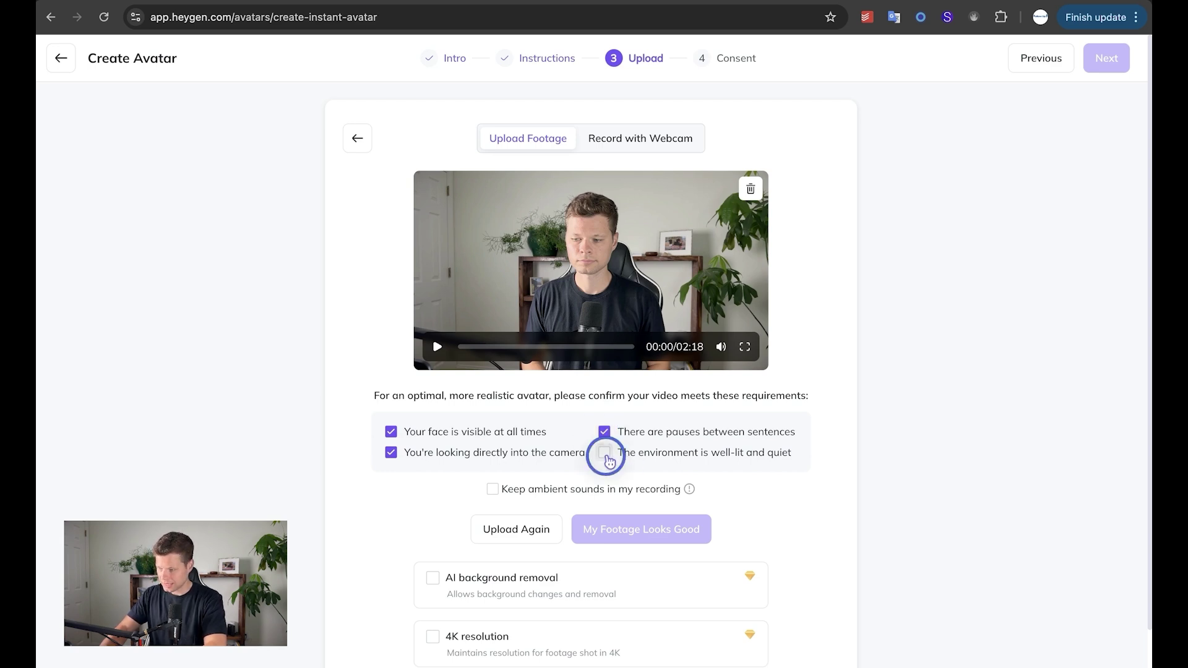
{"action": "mouse_move", "coordinate": [693, 490]}
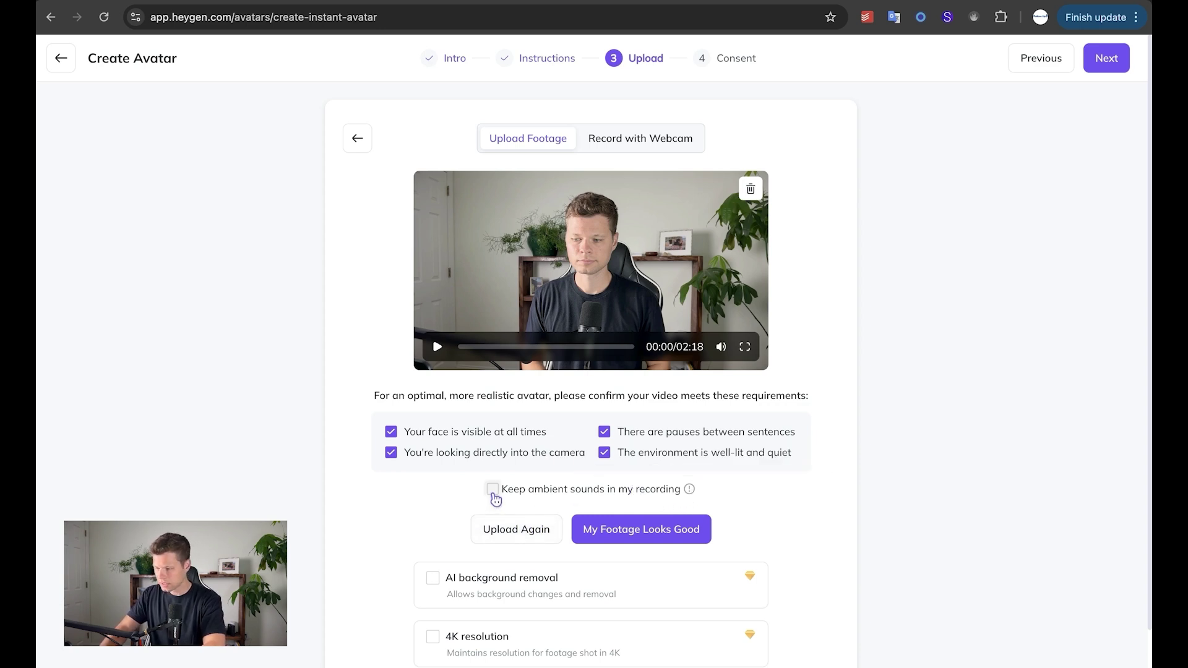
{"action": "left_click", "coordinate": [663, 537]}
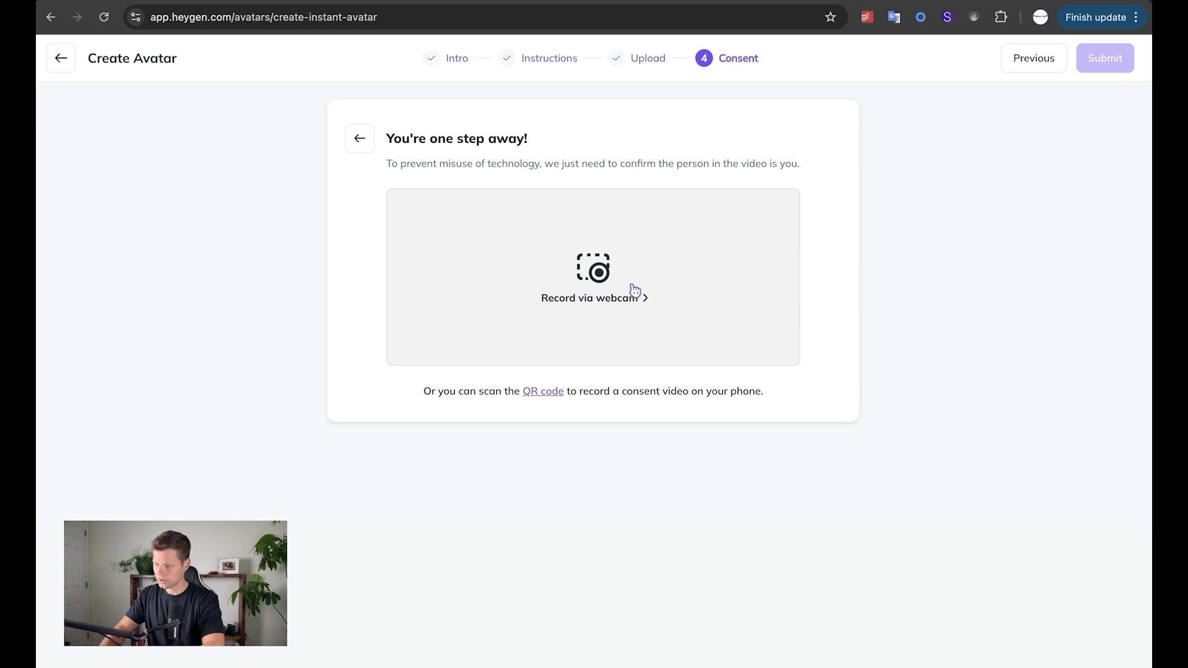
Record a 15-second webcam consent video reading the permission script aloud.
{"action": "left_click", "coordinate": [635, 290]}
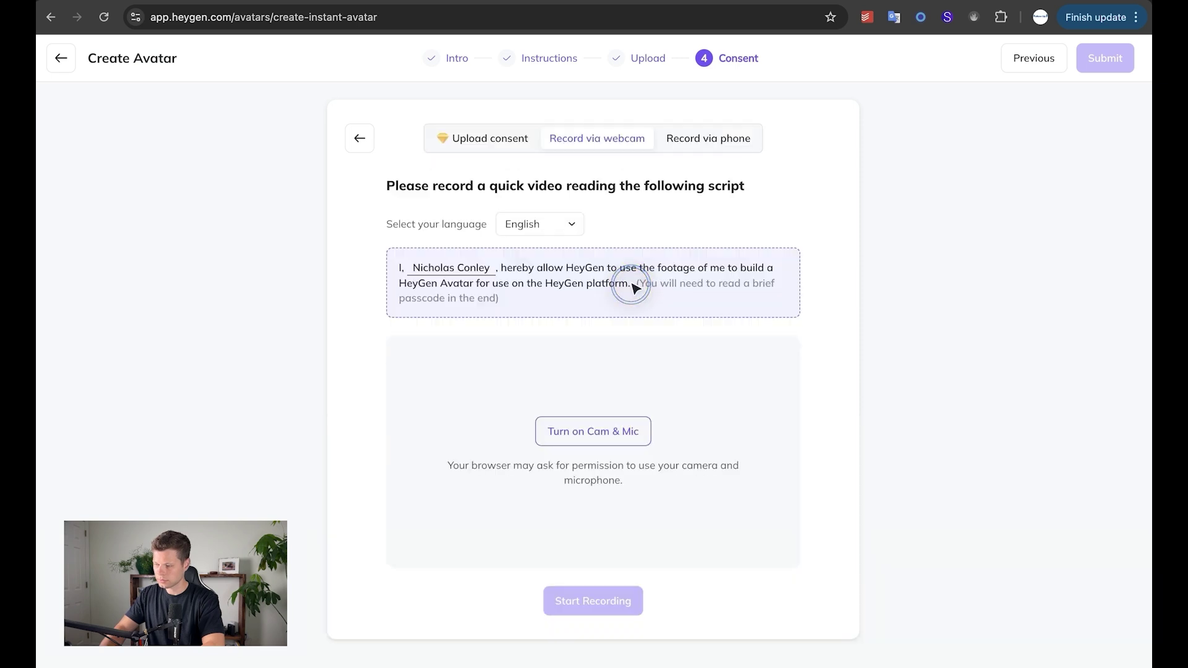
{"action": "left_click", "coordinate": [602, 433]}
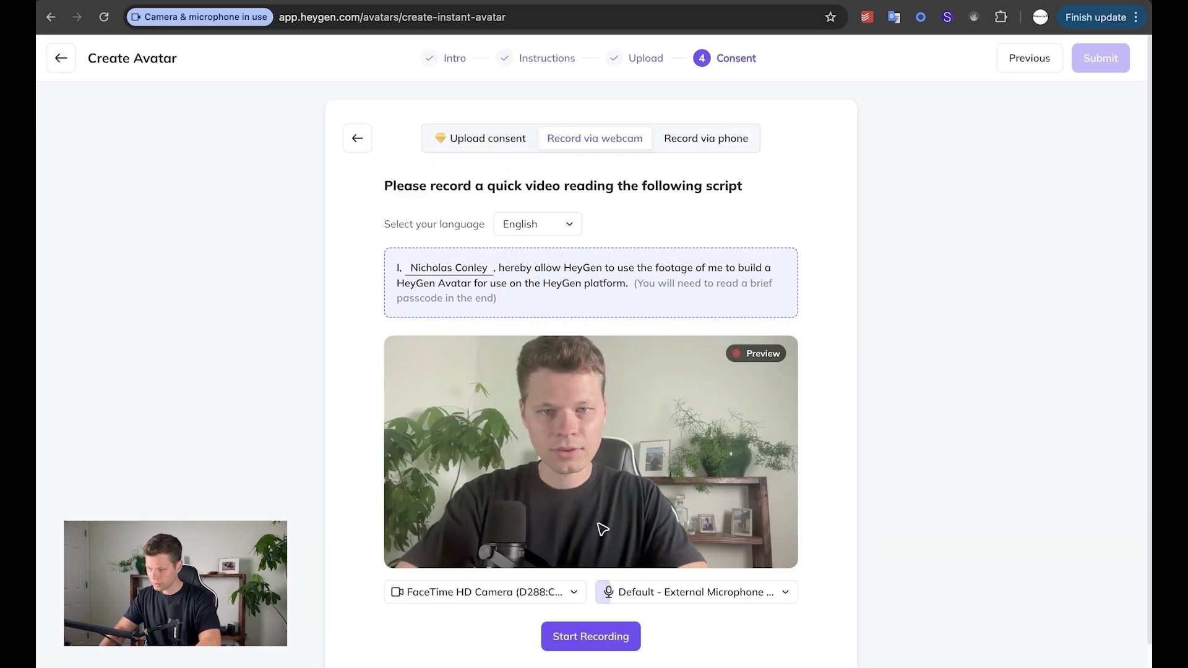
{"action": "left_click", "coordinate": [597, 645]}
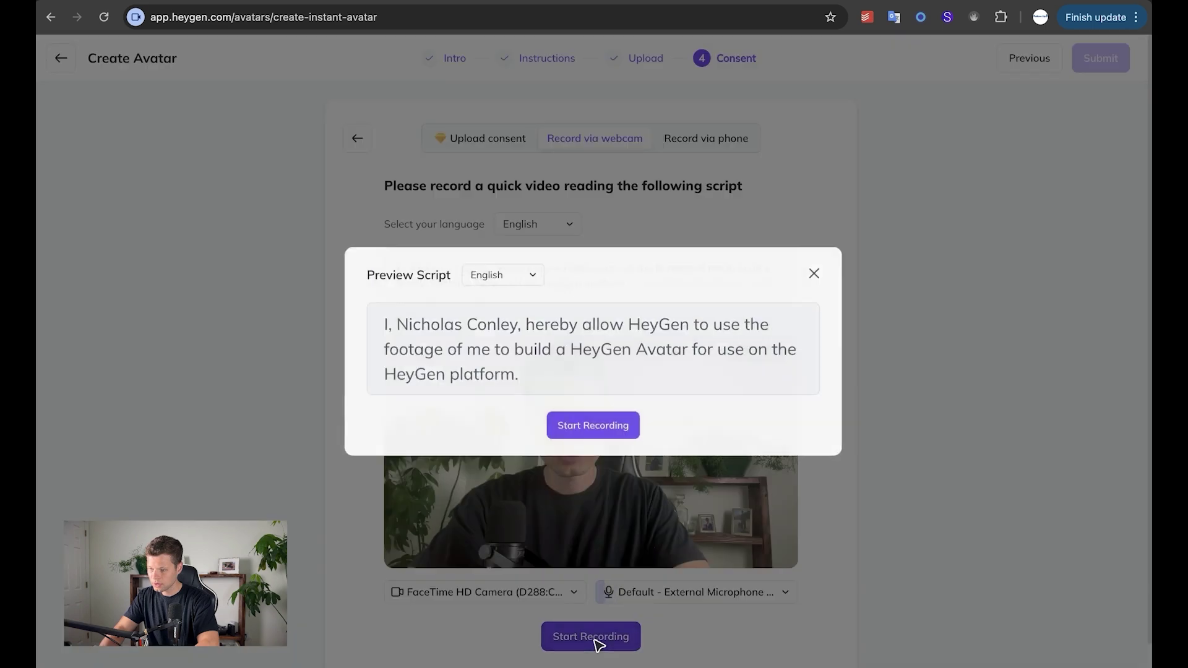
{"action": "left_click", "coordinate": [593, 437]}
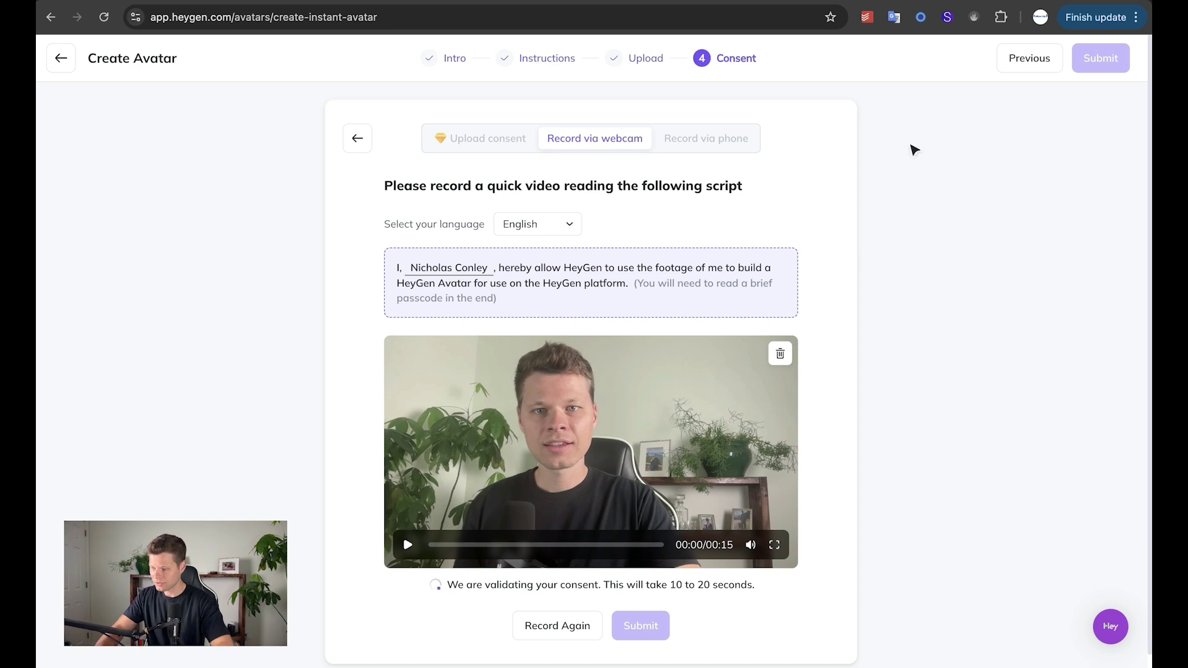
{"action": "scroll", "coordinate": [886, 261], "scroll_direction": "down", "scroll_amount": 1}
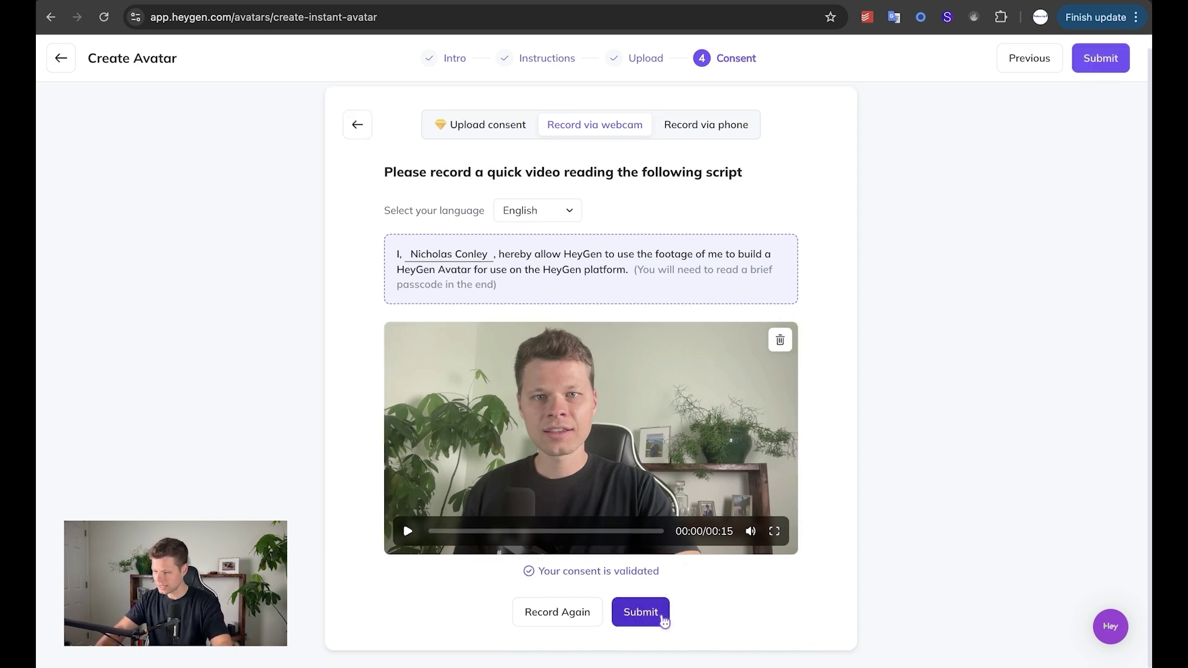
Submit the validated consent and dismiss the avatar-being-created confirmation.
{"action": "left_click", "coordinate": [655, 619]}
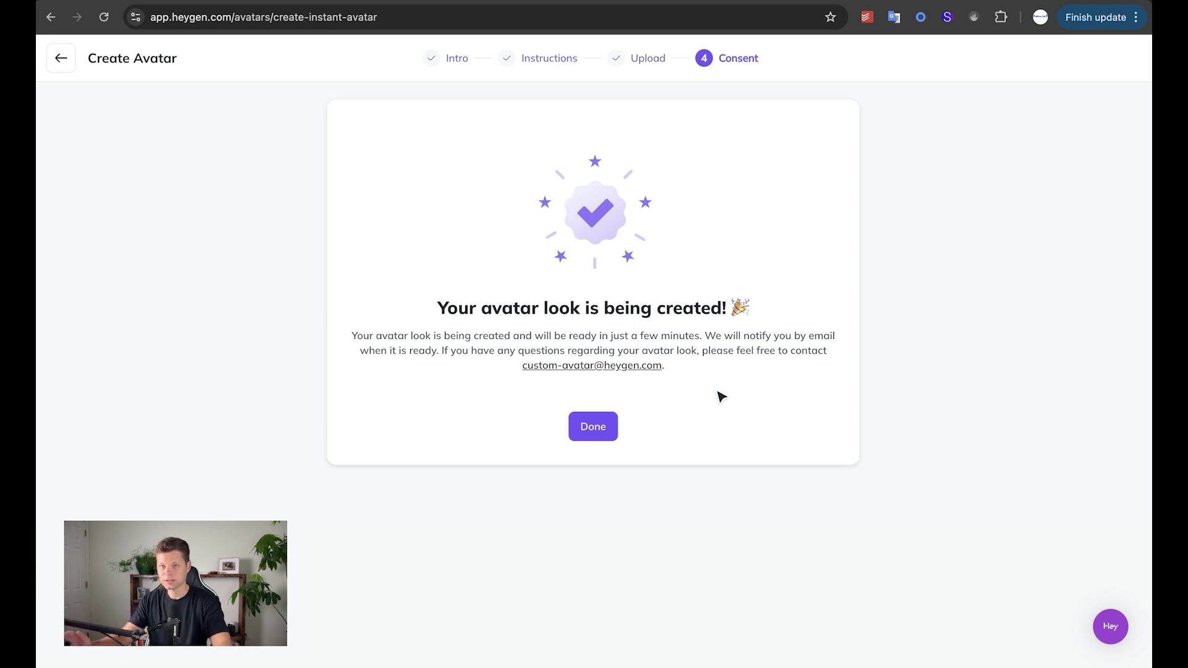
{"action": "left_click", "coordinate": [605, 435]}
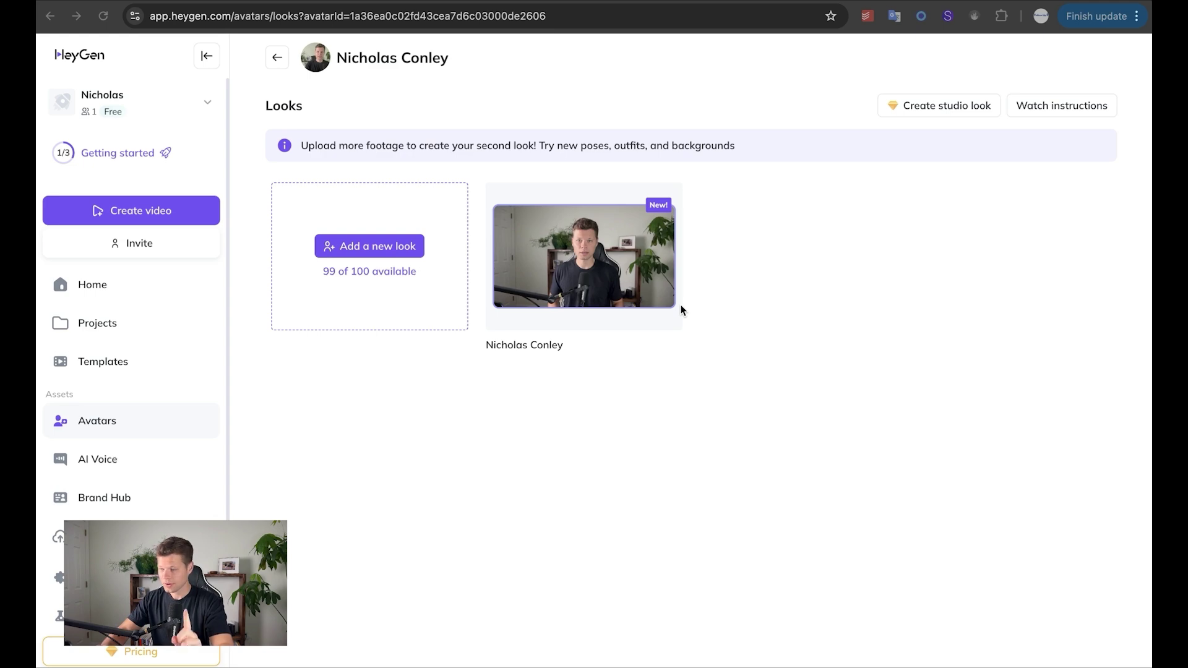
Open the new avatar look, raise the preview volume, and finish the Congrats and pro-tips walkthrough.
{"action": "left_click", "coordinate": [614, 260]}
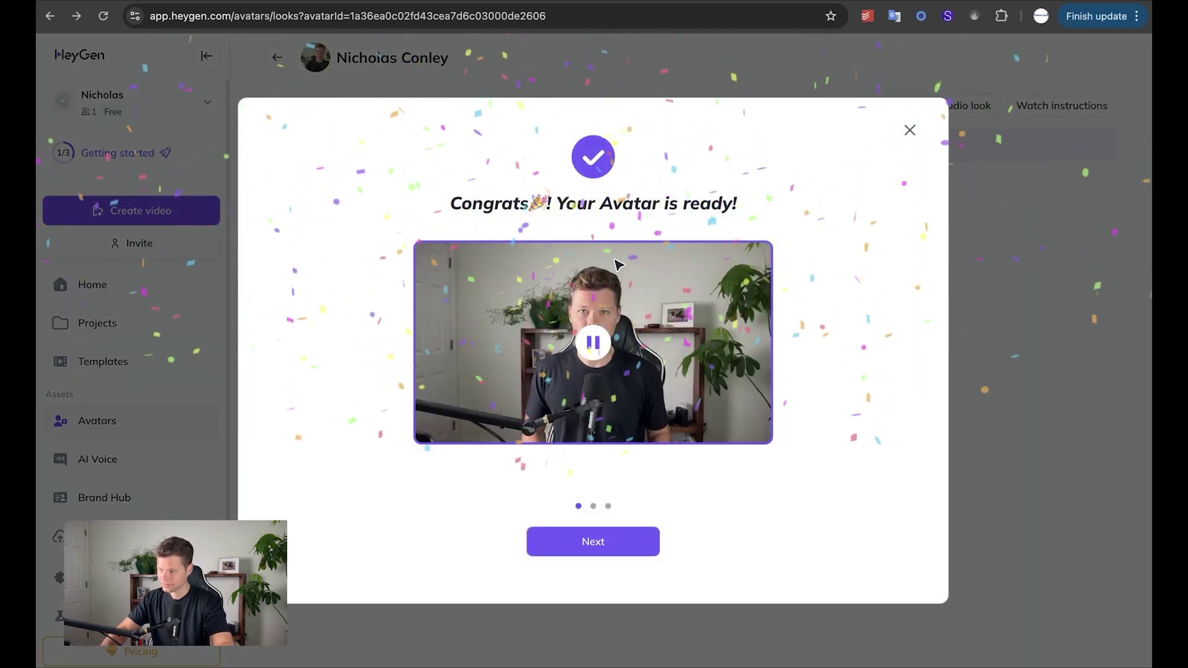
{"action": "key", "text": "XF86AudioRaiseVolume"}
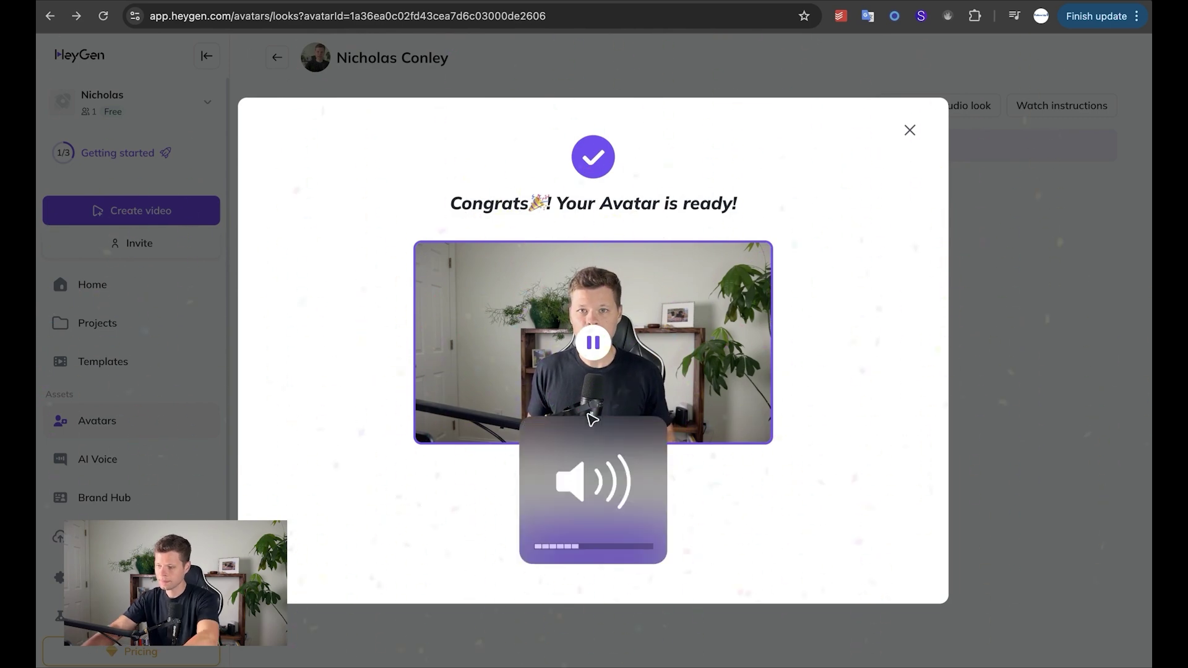
{"action": "left_click", "coordinate": [595, 544]}
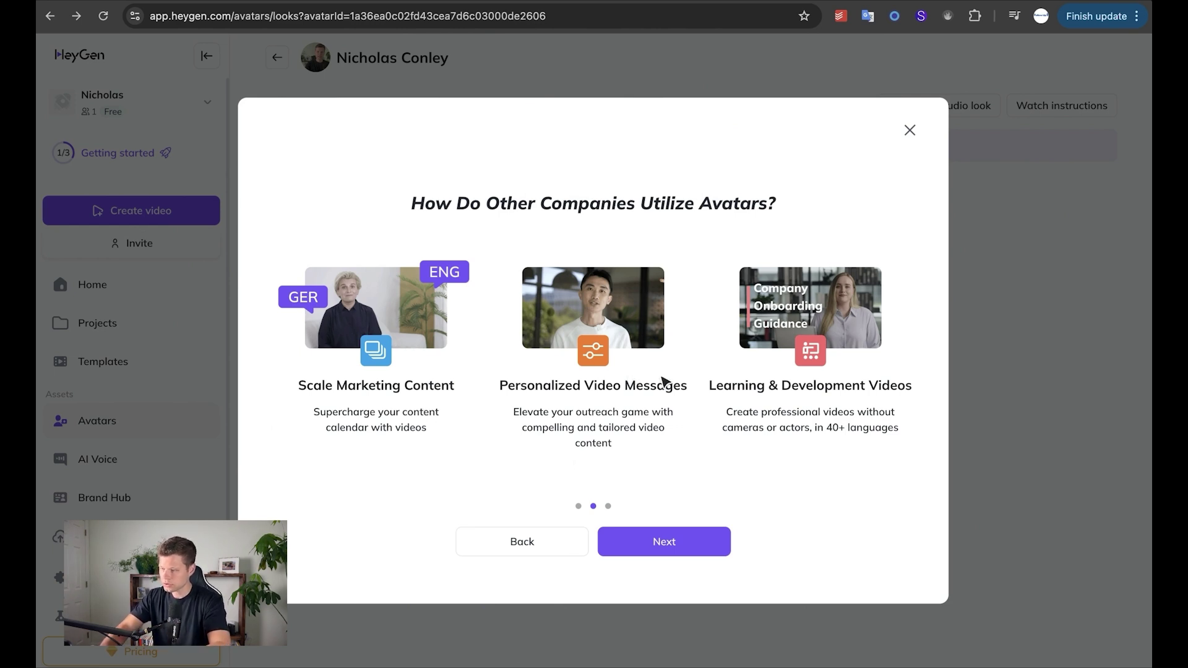
{"action": "left_click", "coordinate": [669, 544]}
{"action": "left_click", "coordinate": [681, 550]}
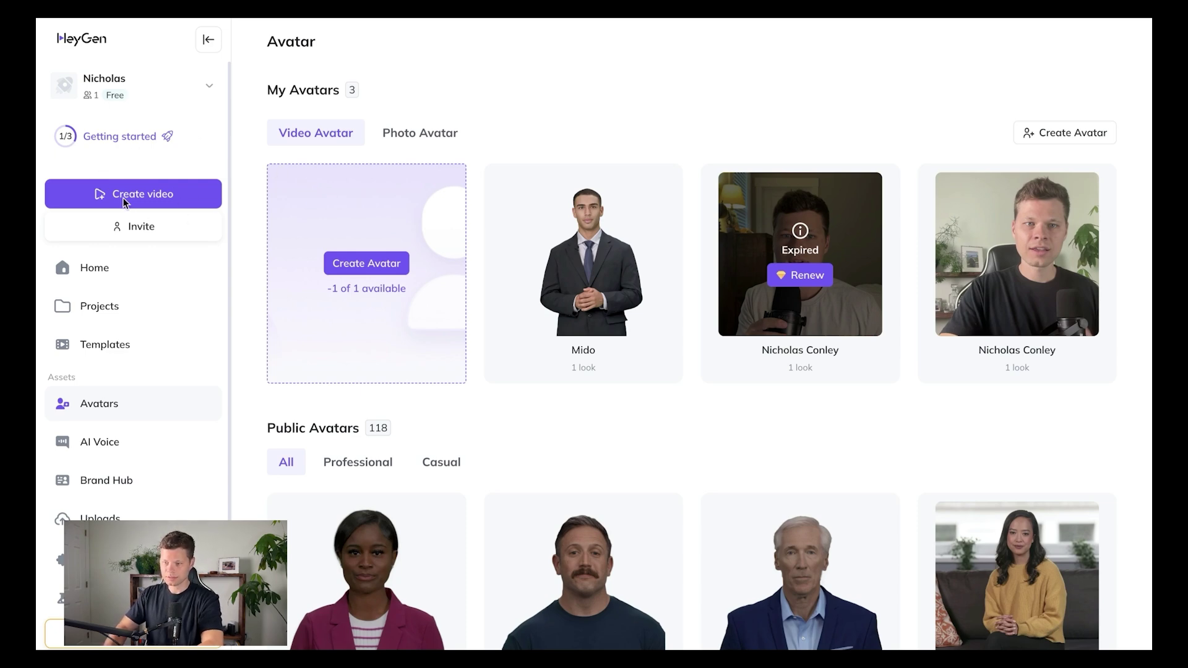
Create a landscape avatar video using the cloned avatar's look and open its welcome script for editing.
{"action": "left_click", "coordinate": [156, 194]}
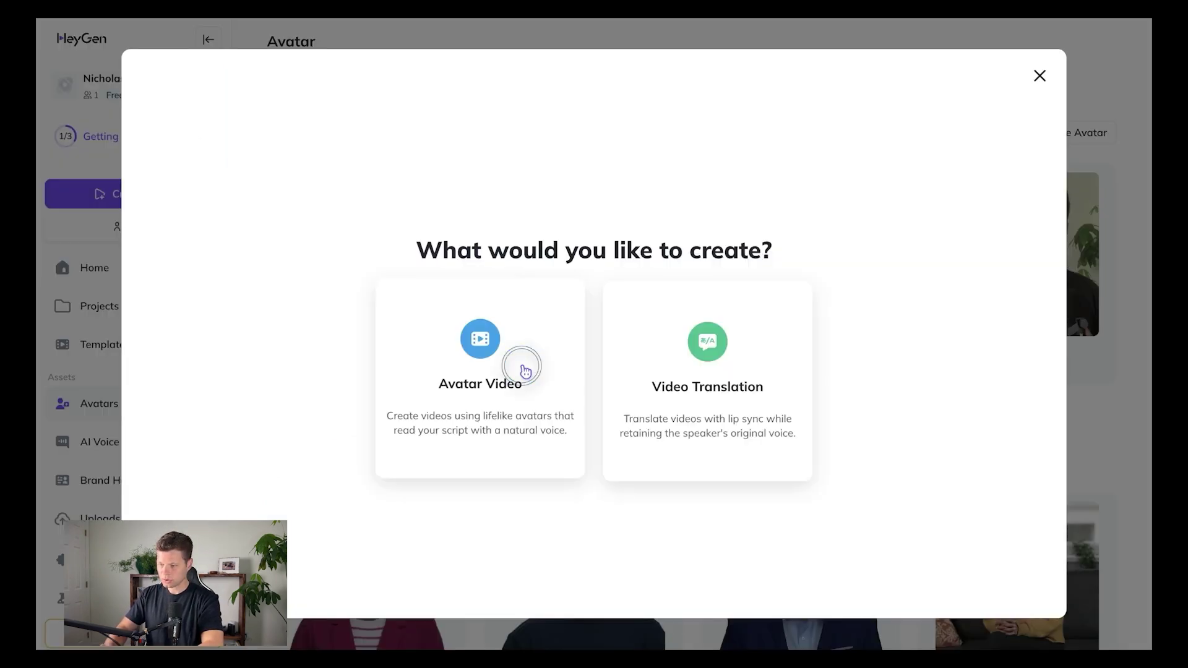
{"action": "left_click", "coordinate": [525, 369]}
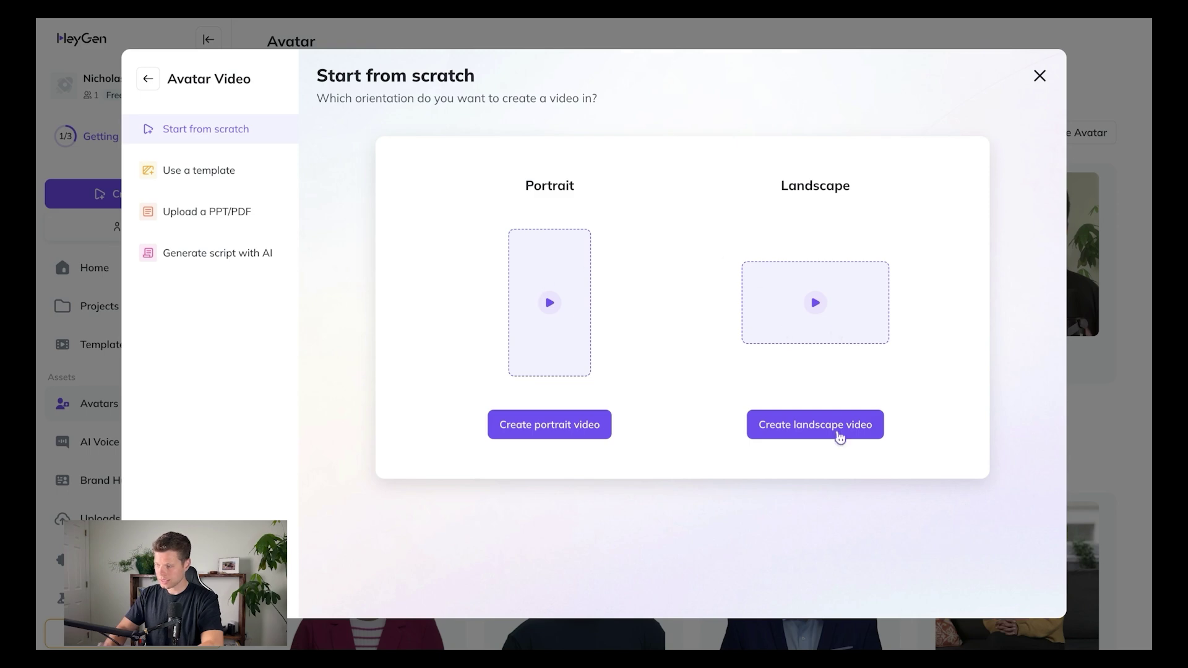
{"action": "left_click", "coordinate": [840, 438]}
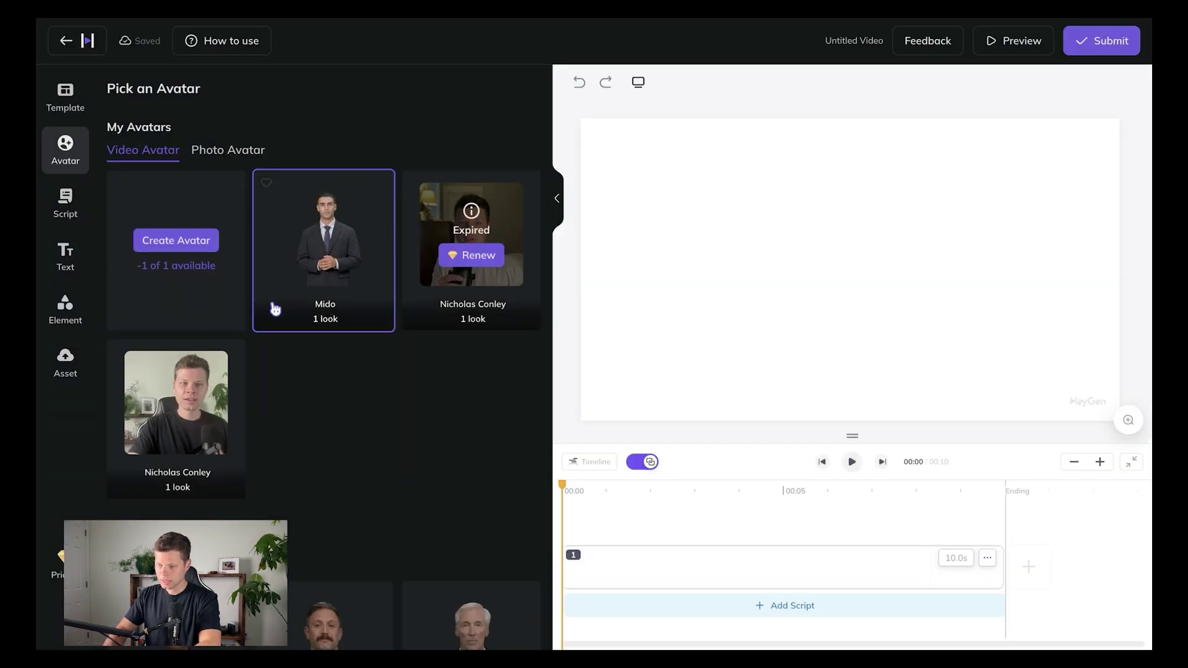
{"action": "left_click", "coordinate": [179, 368]}
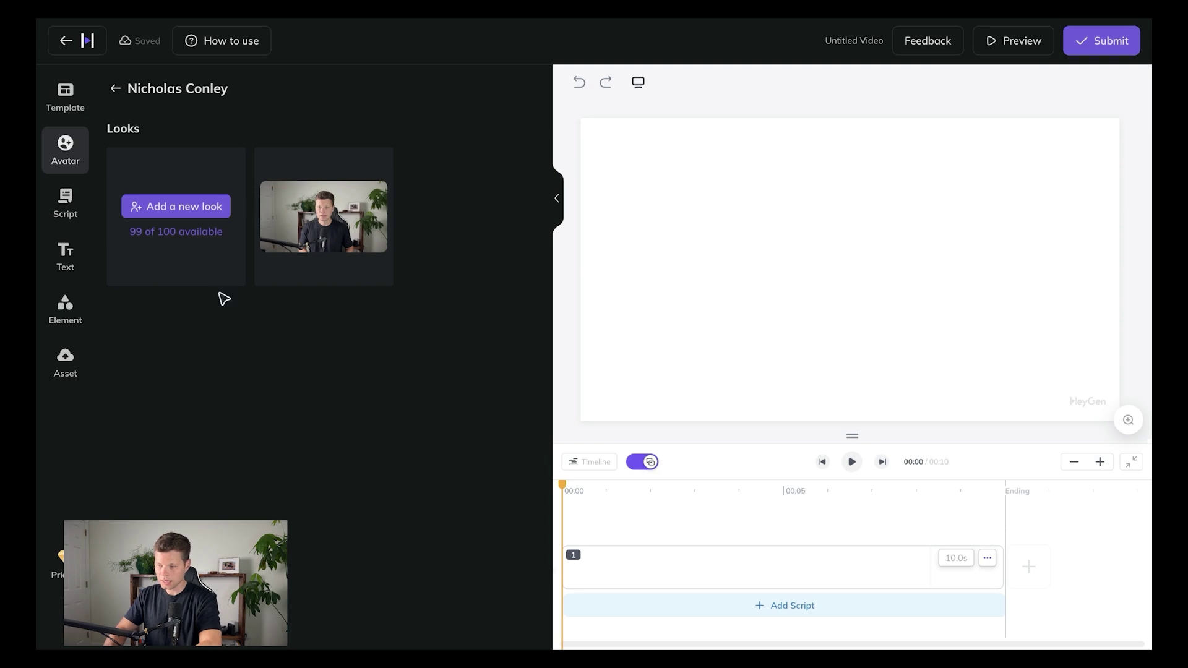
{"action": "left_click", "coordinate": [345, 196]}
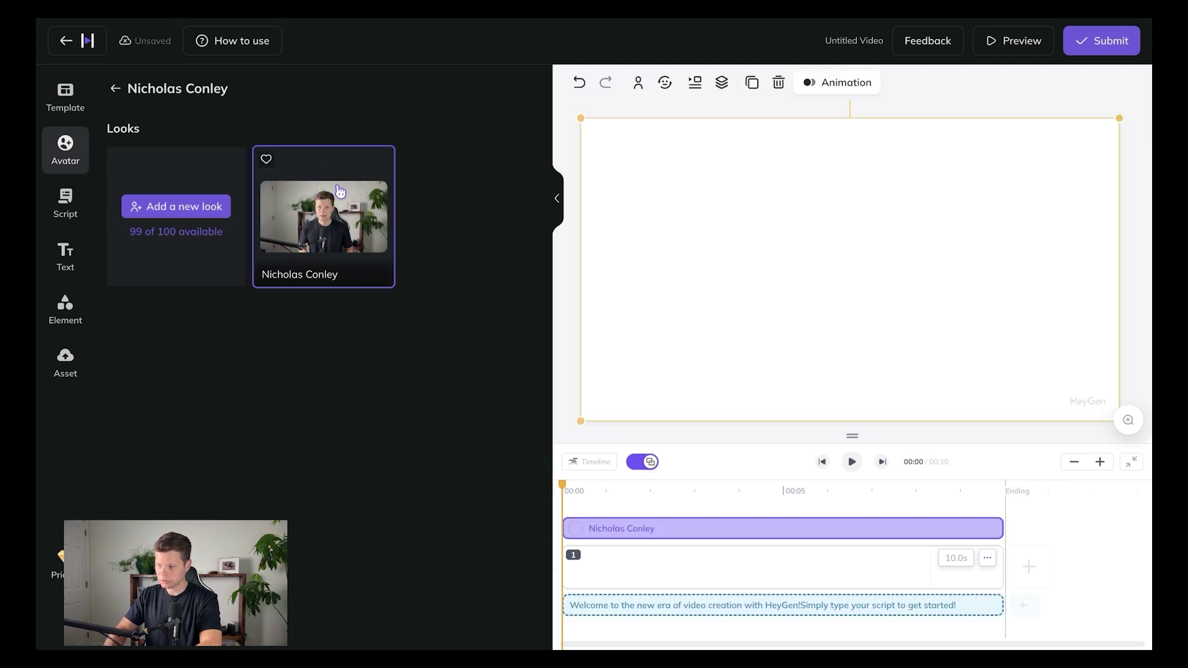
{"action": "left_click", "coordinate": [65, 213]}
{"action": "left_click", "coordinate": [191, 263]}
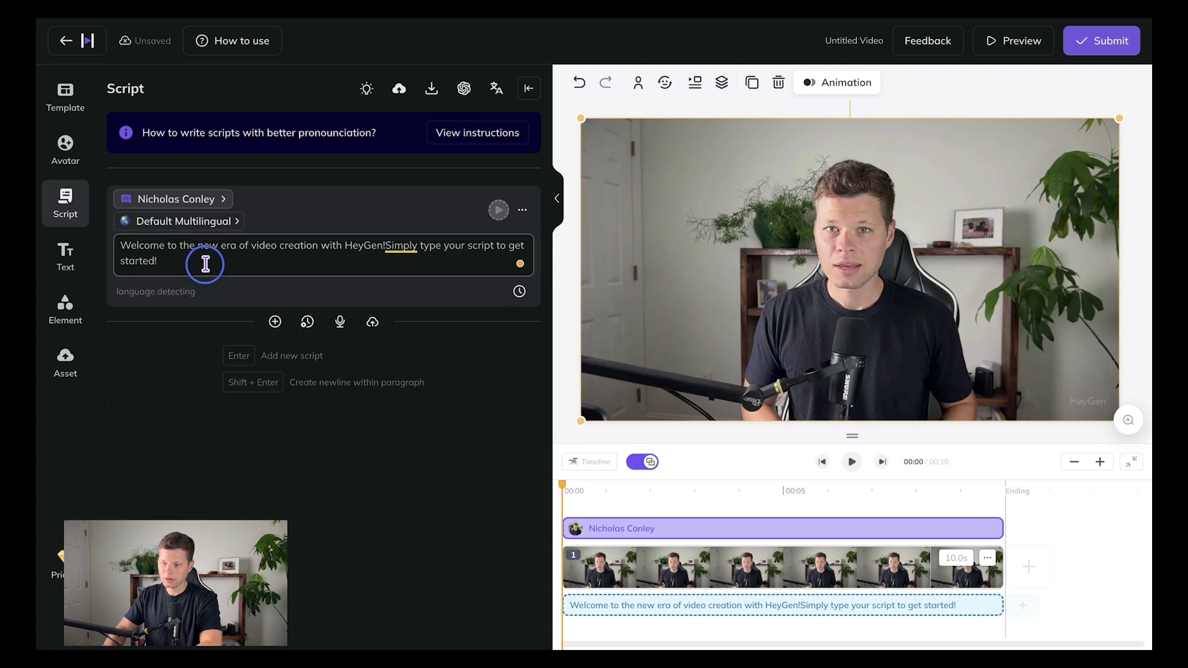
Paste the podcast script over the default text, add a comma after 'Welcome', and enter the filename 'HeyGen First Try'.
{"action": "left_click_drag", "start_coordinate": [120, 246], "coordinate": [177, 247]}
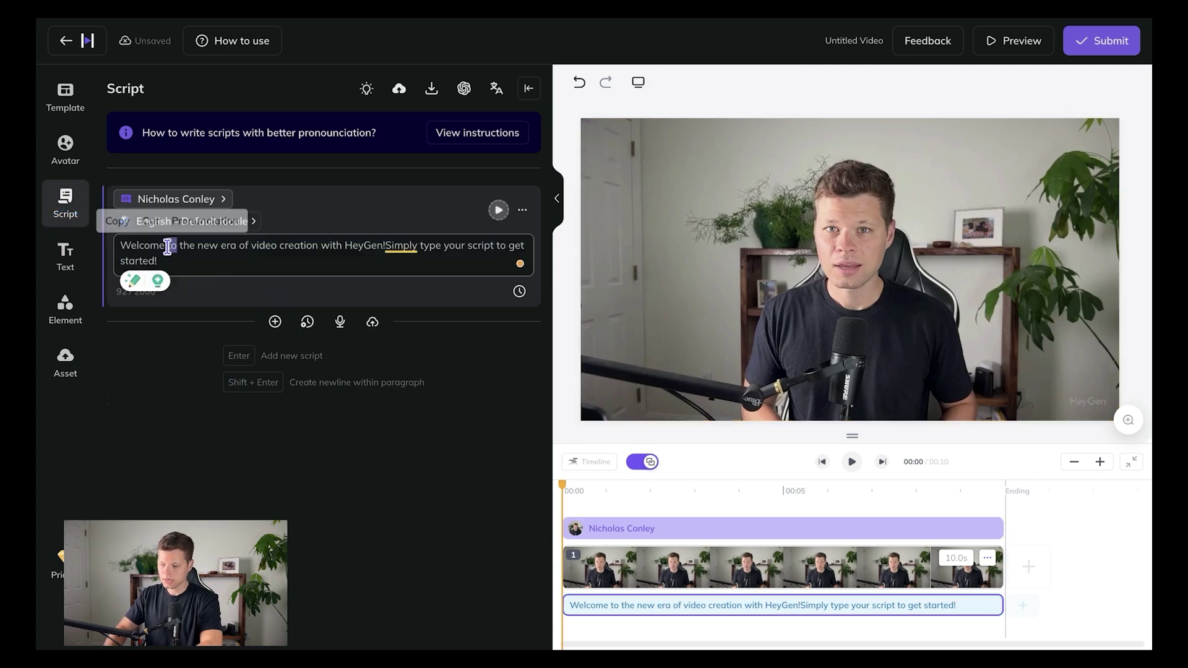
{"action": "key", "text": "ctrl+v"}
{"action": "scroll", "coordinate": [387, 366], "scroll_direction": "up", "scroll_amount": 10}
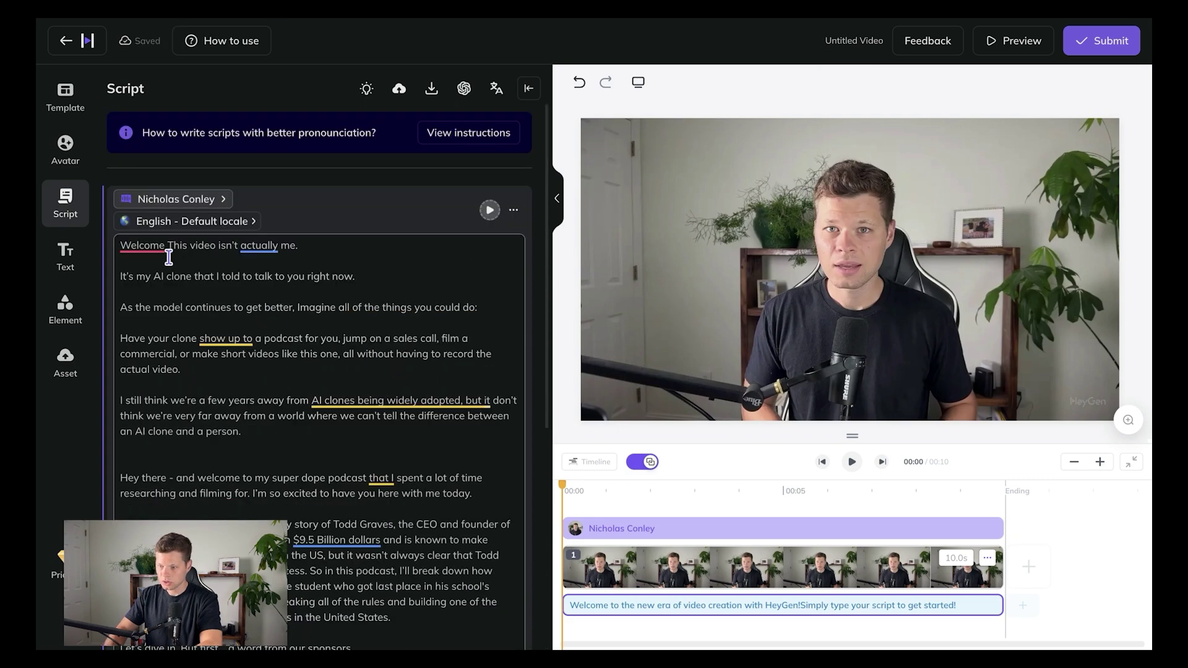
{"action": "left_click", "coordinate": [150, 244]}
{"action": "left_click", "coordinate": [179, 288]}
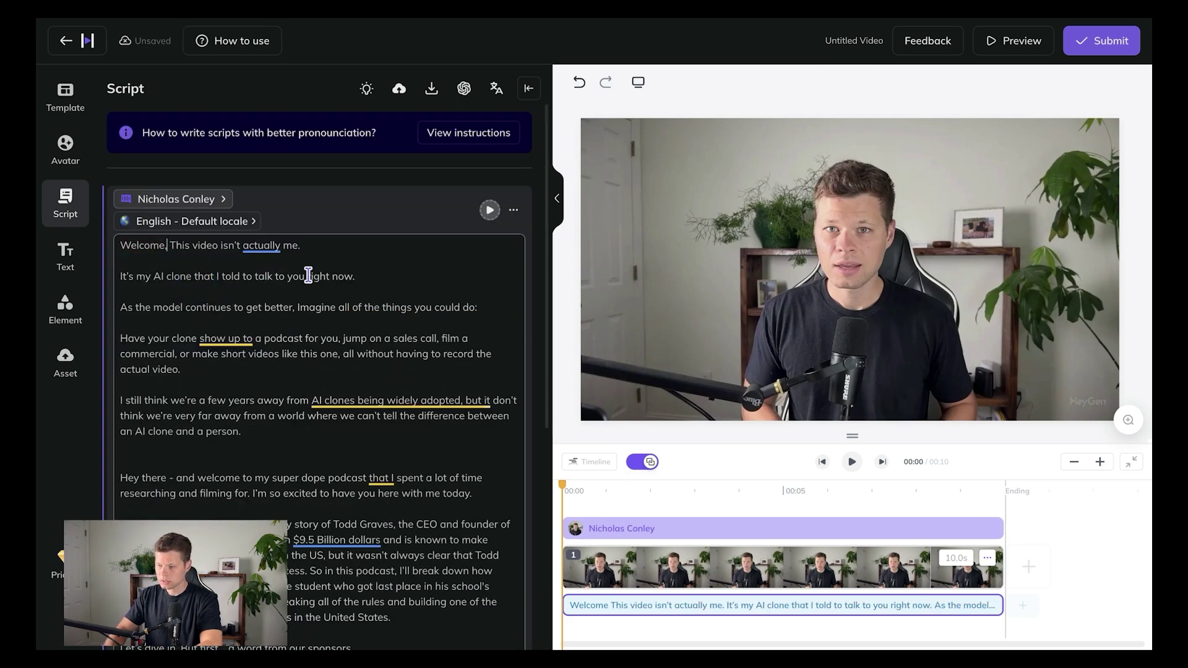
{"action": "scroll", "coordinate": [438, 307], "scroll_direction": "down", "scroll_amount": 6}
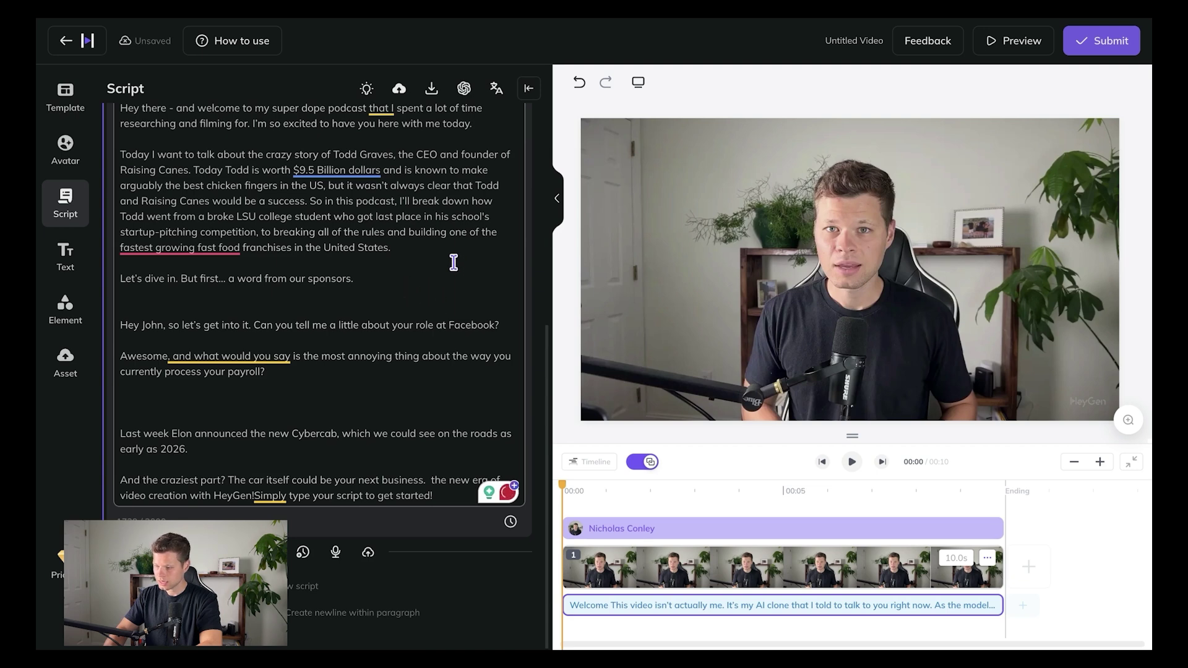
{"action": "left_click", "coordinate": [1122, 44]}
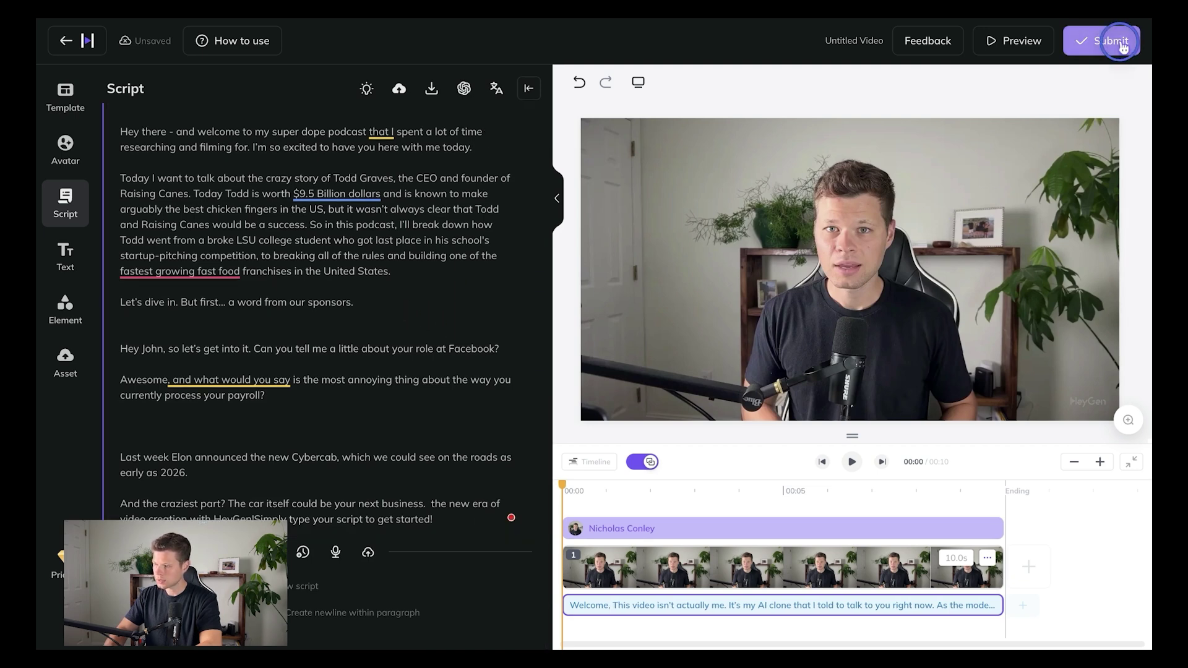
{"action": "type", "text": "HeyGen"}
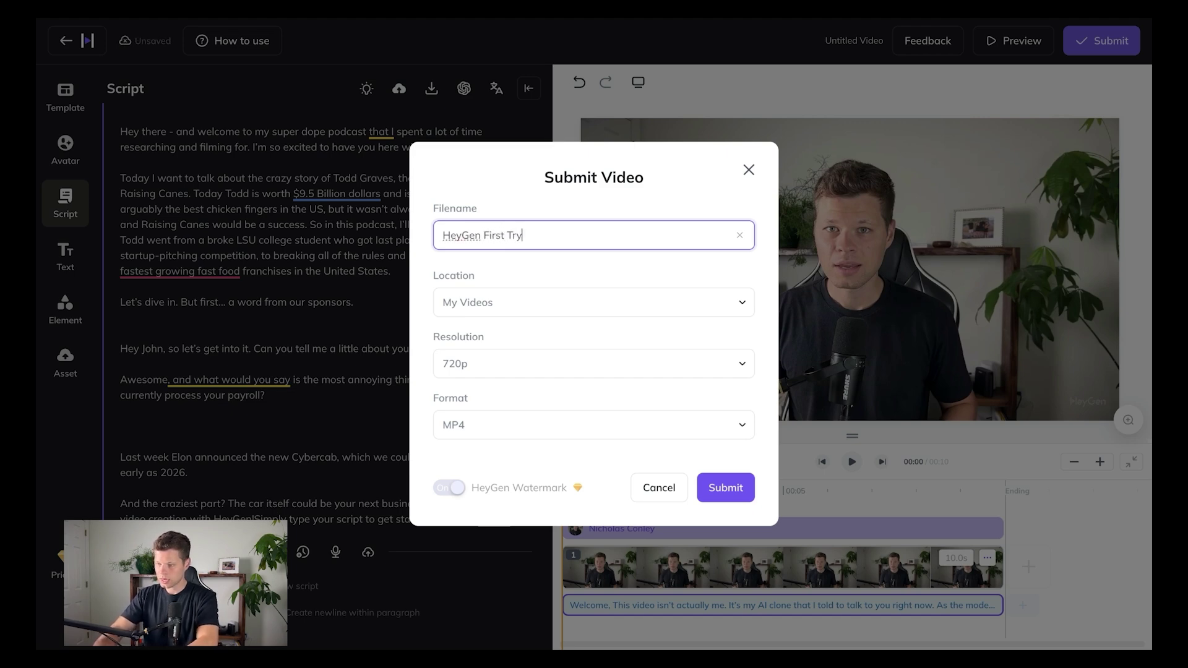
{"action": "type", "text": " First Try"}
Keep 720p resolution and MP4 format, and submit 'HeyGen First Try' for rendering.
{"action": "left_click", "coordinate": [510, 364]}
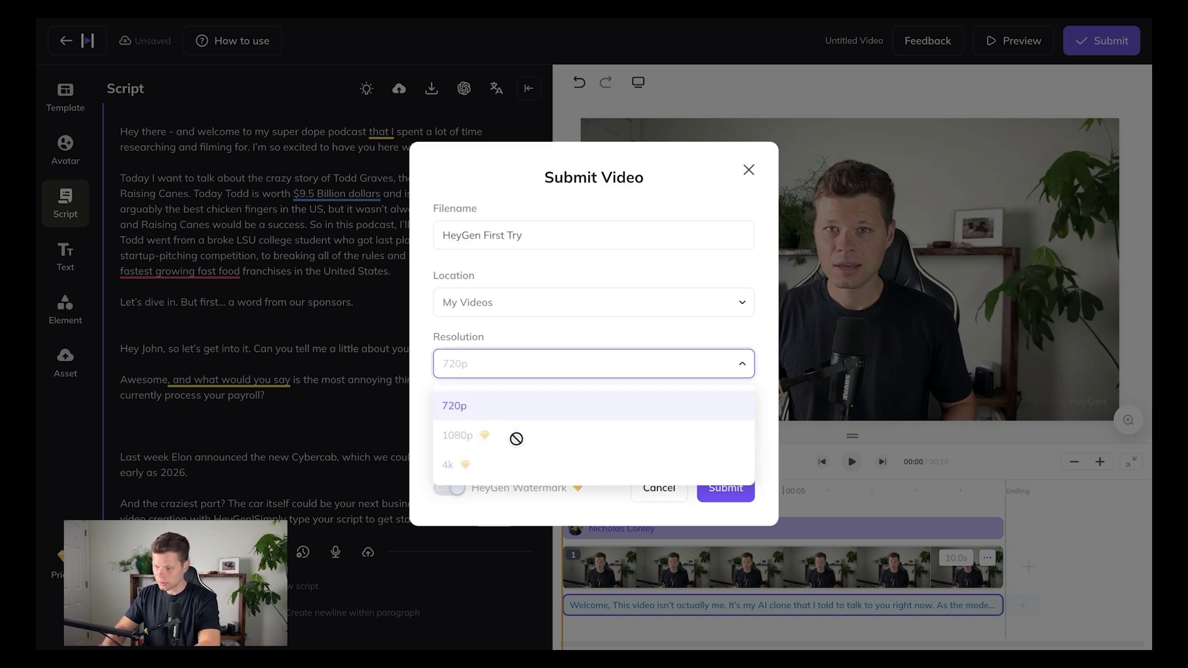
{"action": "left_click", "coordinate": [565, 335]}
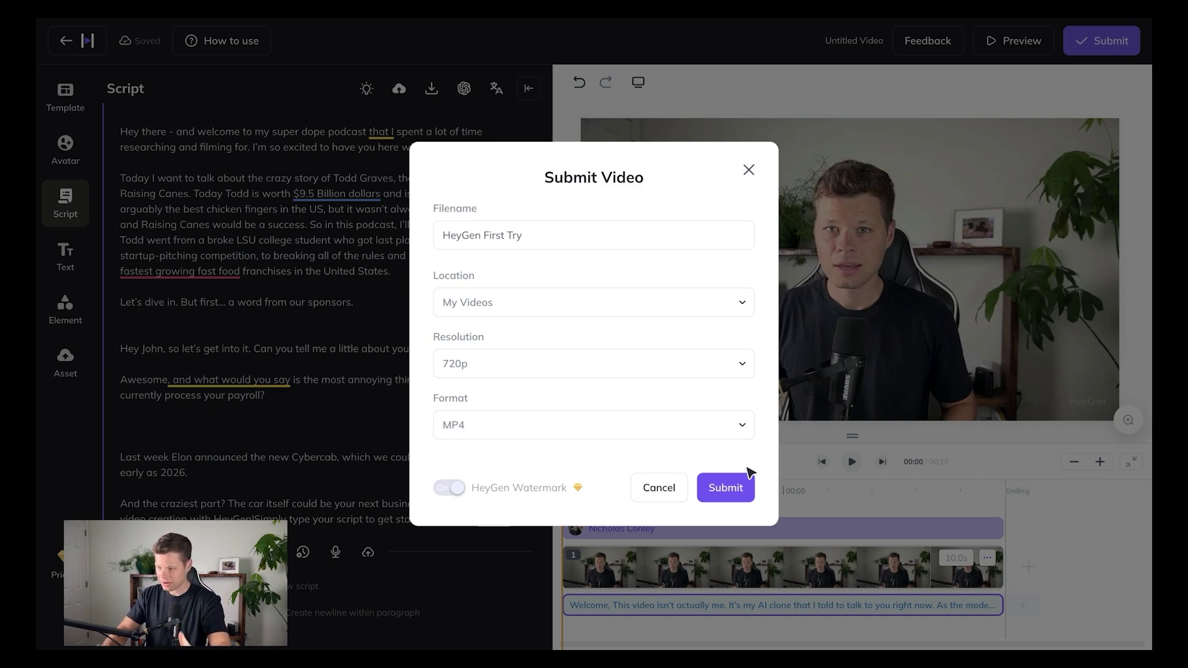
{"action": "left_click", "coordinate": [706, 365]}
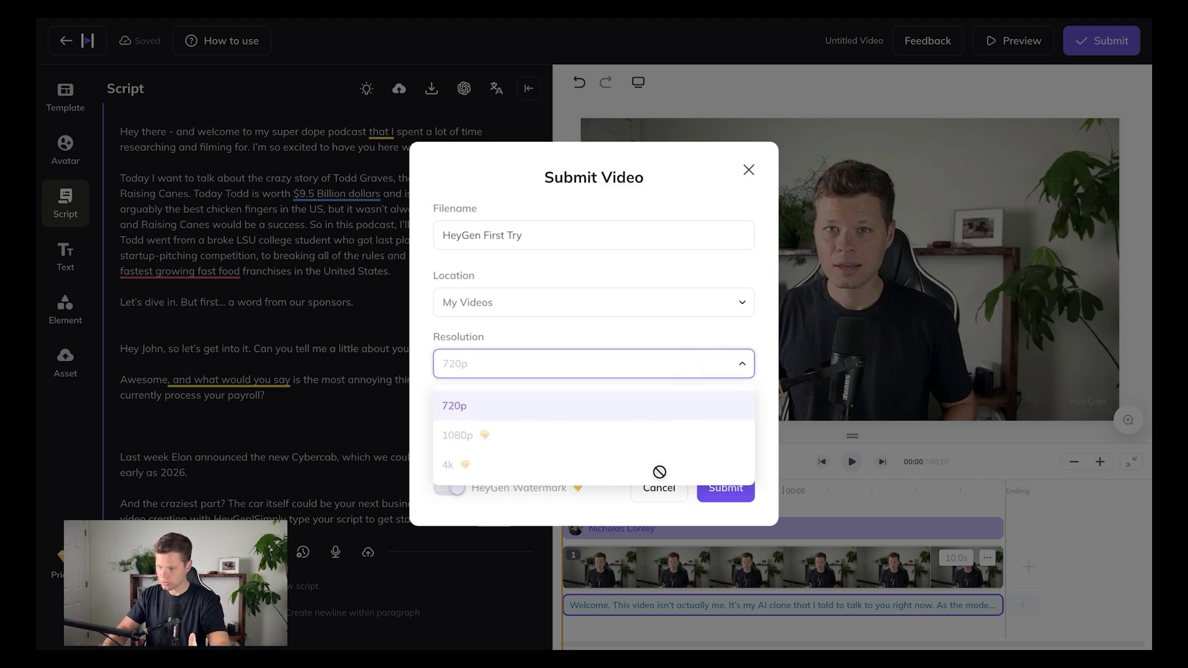
{"action": "left_click", "coordinate": [598, 509]}
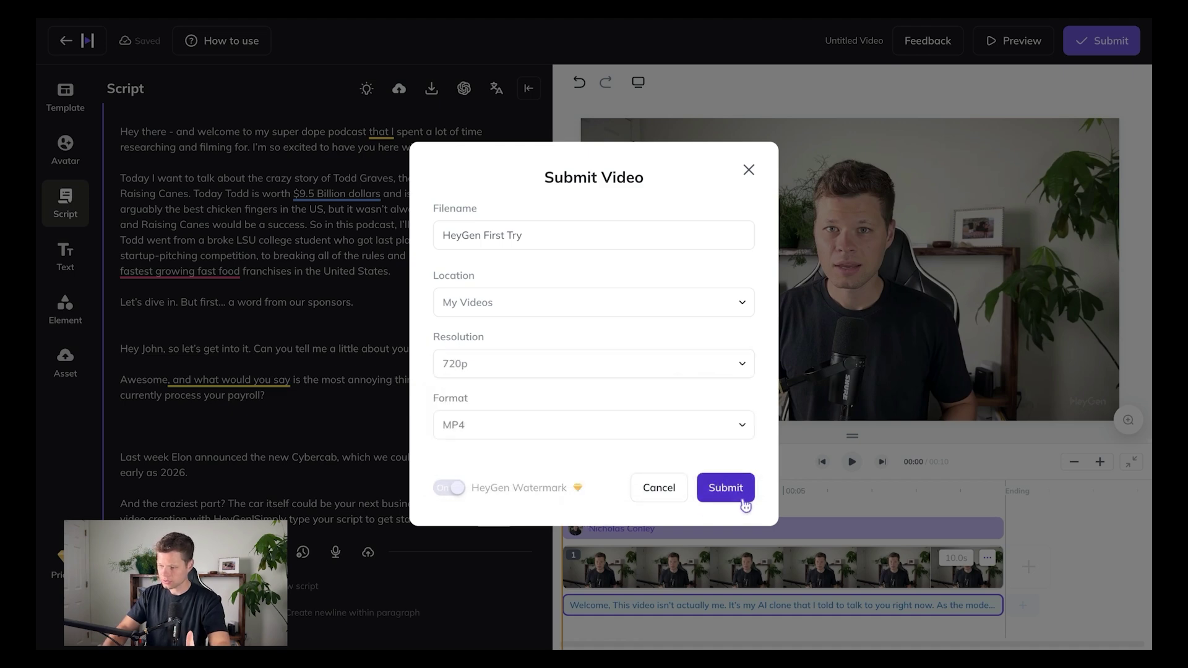
{"action": "left_click", "coordinate": [743, 503]}
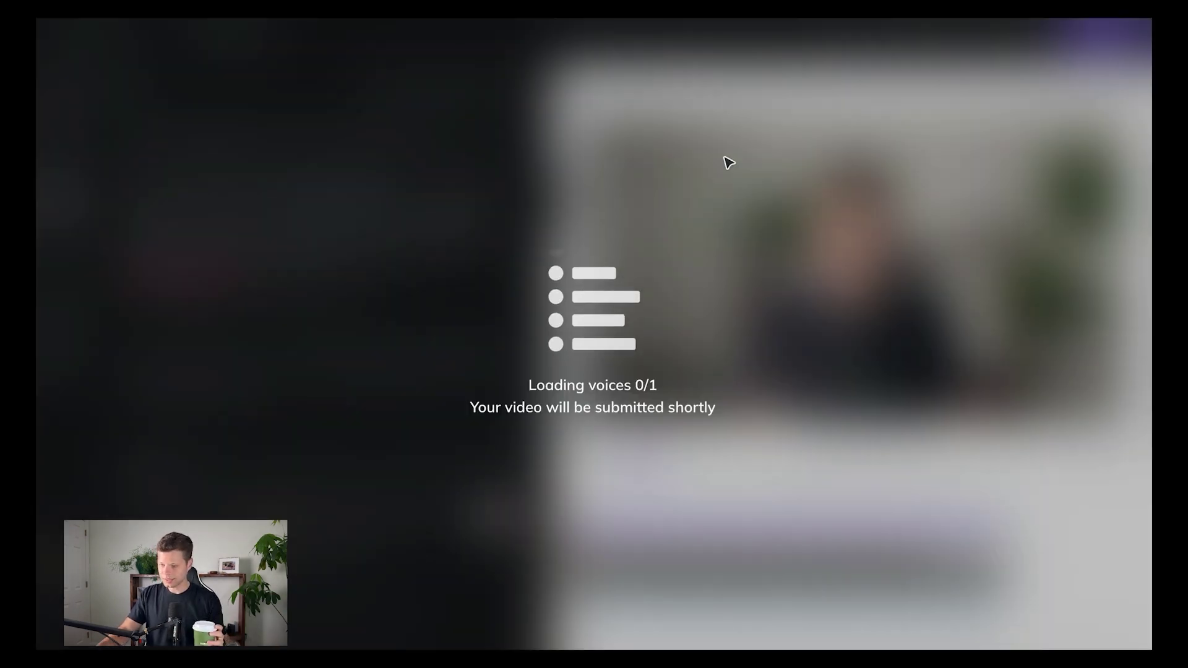